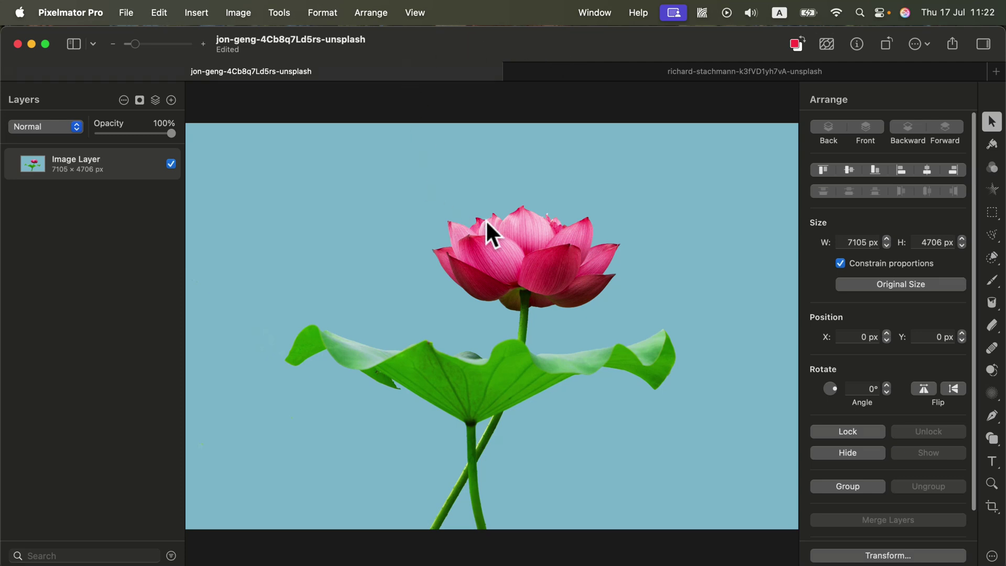
# Step: Duplicate the lotus photo's Image Layer into 'Image Layer copy' from the layer's context menu
pyautogui.moveTo(142, 172)
pyautogui.rightClick(117, 156)
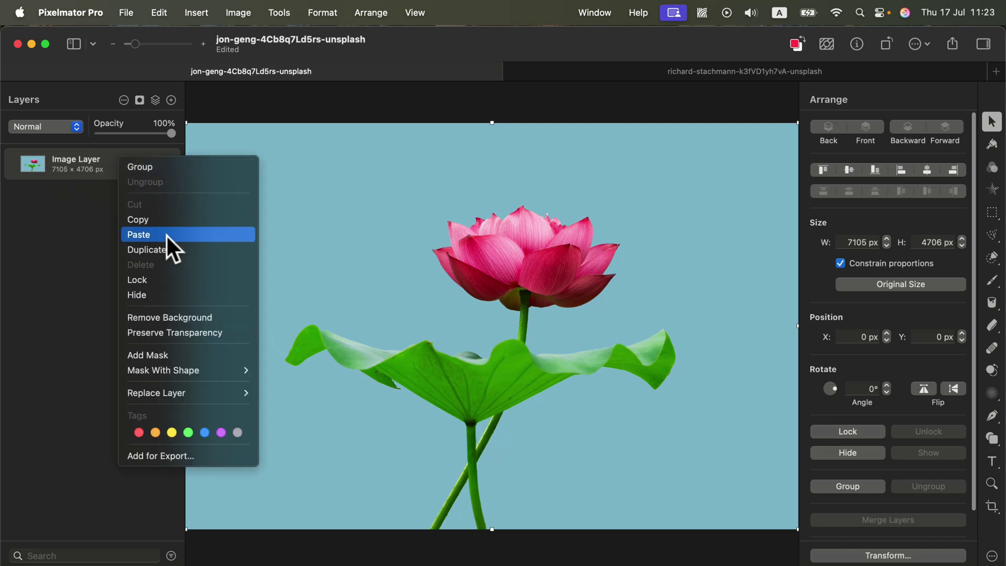
pyautogui.press('Escape')
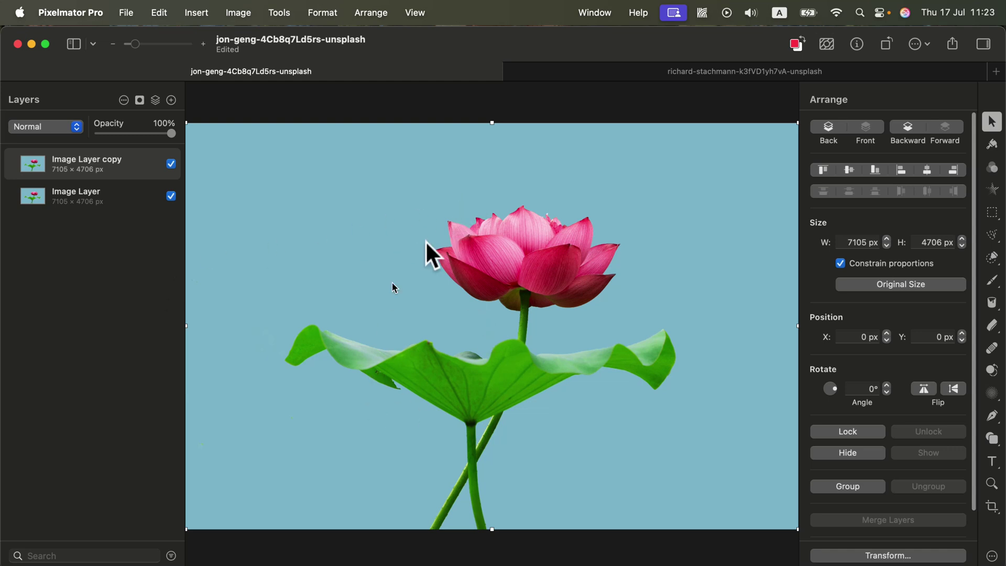
# Step: Remove the blue background from Image Layer copy, toggling layer visibility to check the lotus cutout
pyautogui.click(829, 42)
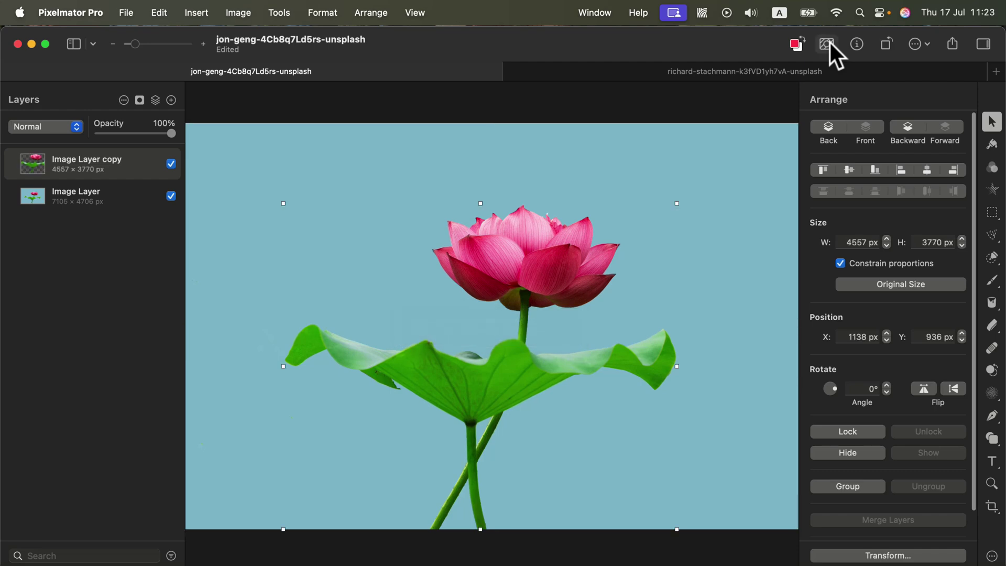
pyautogui.click(171, 196)
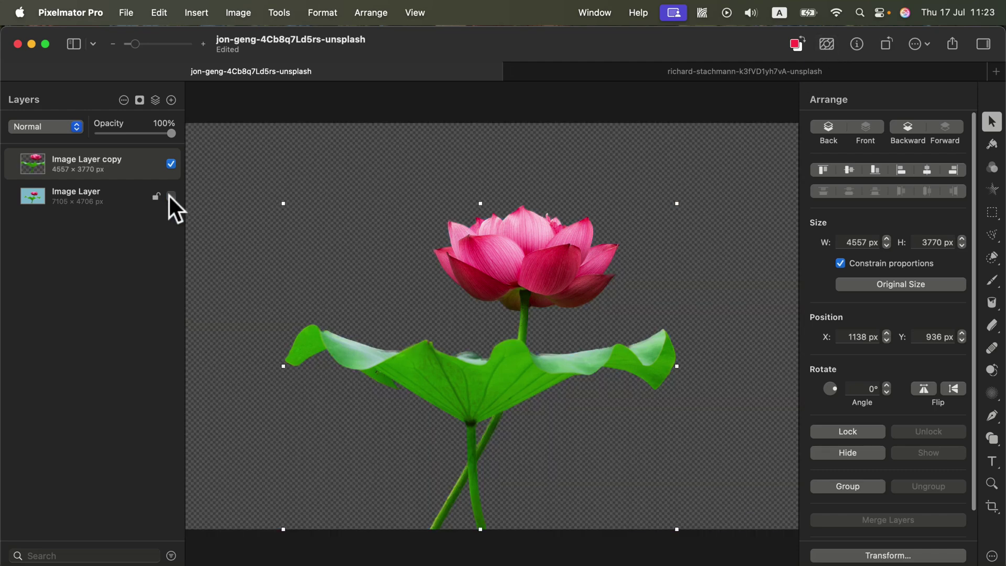
pyautogui.click(170, 196)
pyautogui.click(169, 196)
pyautogui.click(170, 196)
pyautogui.click(170, 196)
pyautogui.click(170, 196)
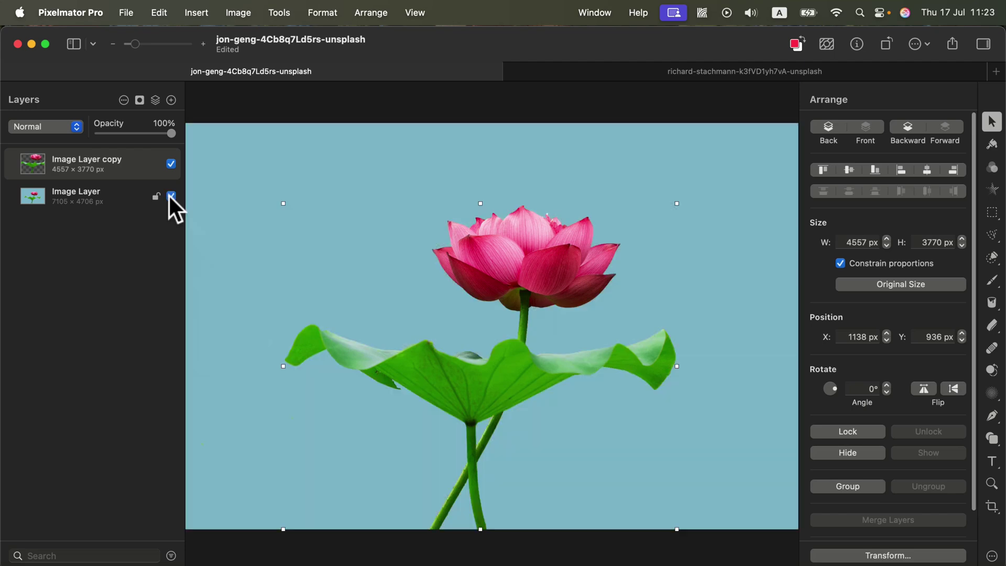
pyautogui.click(169, 162)
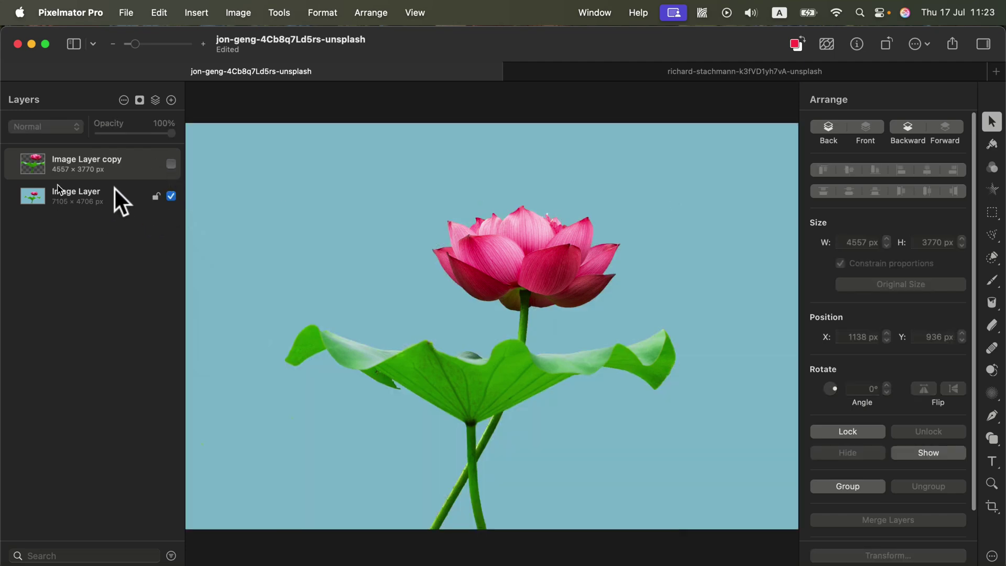
pyautogui.click(171, 164)
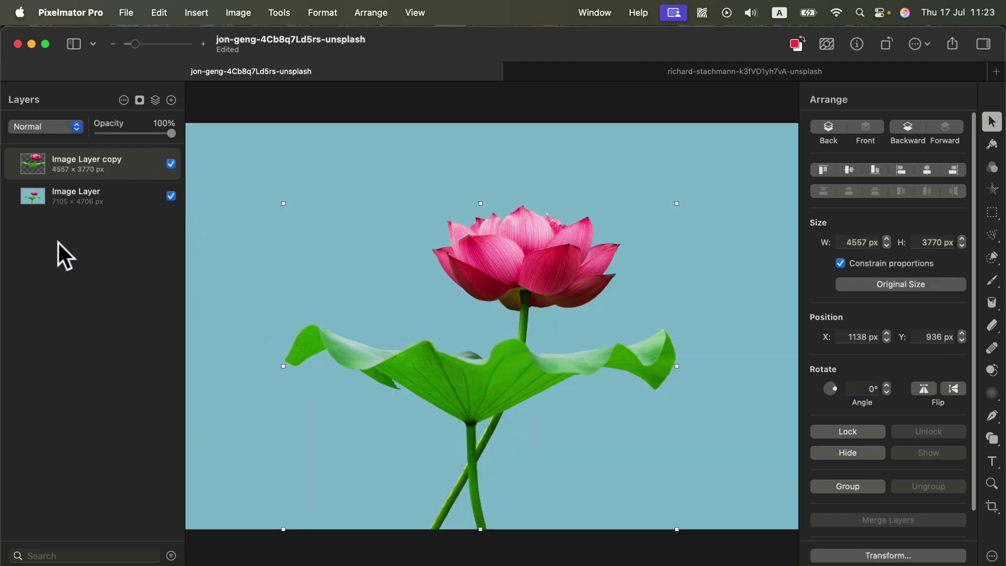
# Step: Select the original Image Layer, open its Color Adjustments and switch on Hue & Saturation
pyautogui.click(120, 199)
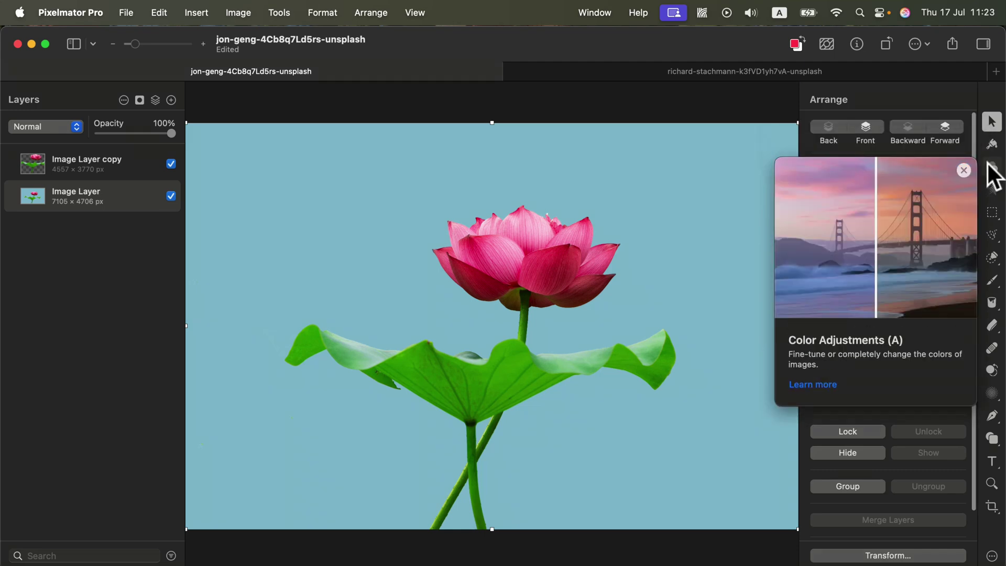
pyautogui.click(992, 170)
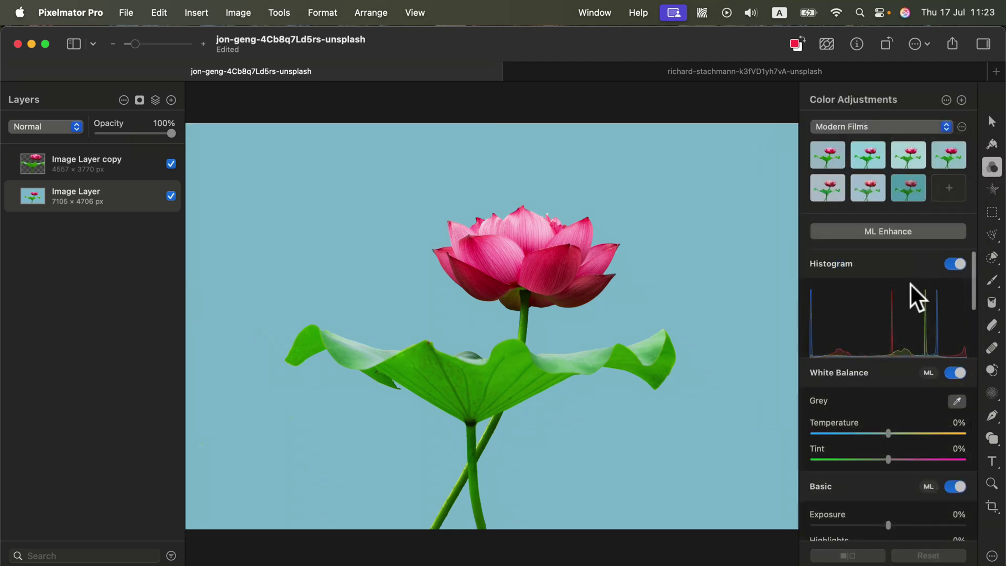
pyautogui.scroll(-4, 911, 289)
pyautogui.scroll(3, 929, 326)
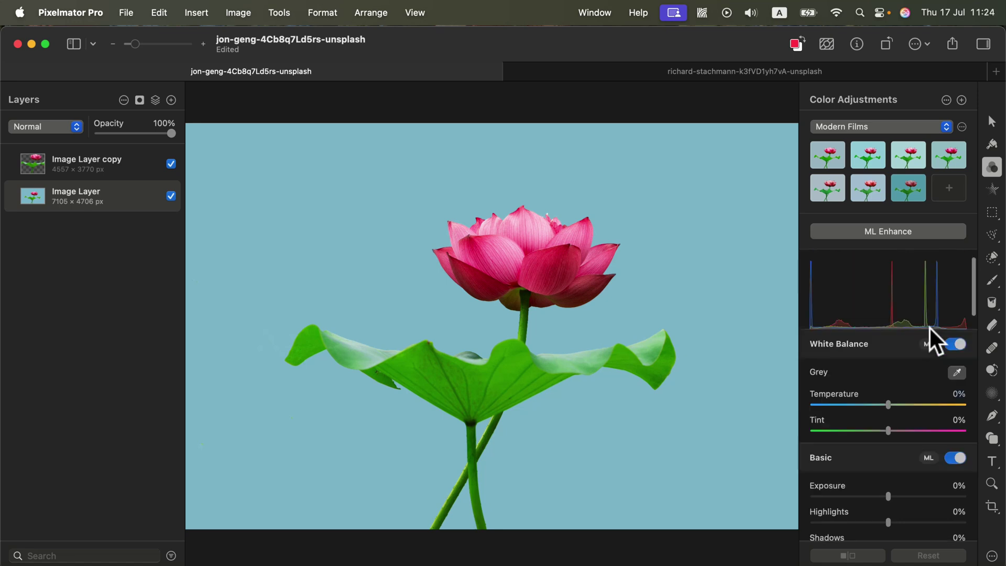
pyautogui.scroll(1, 912, 393)
pyautogui.scroll(-3, 912, 393)
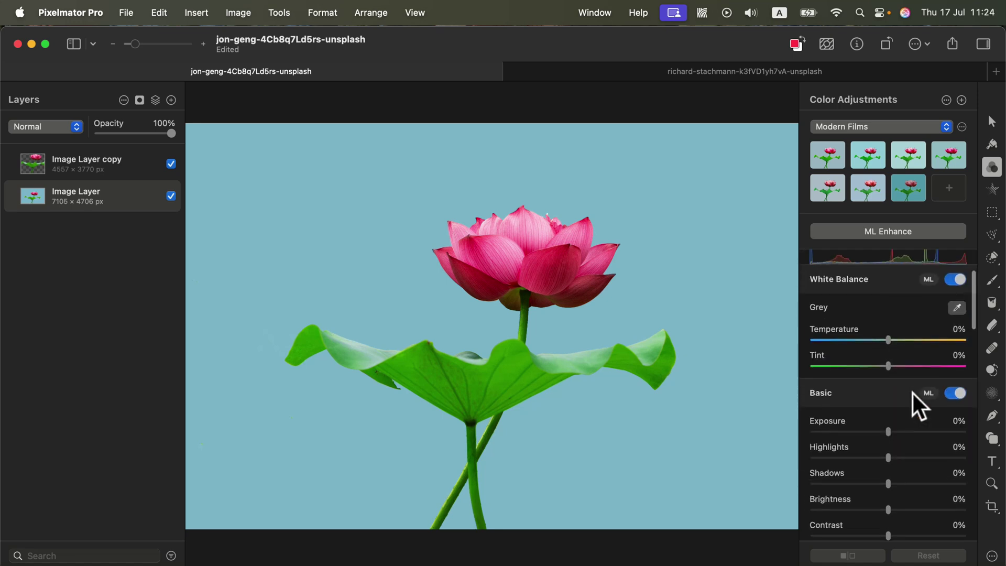
pyautogui.scroll(-5, 913, 393)
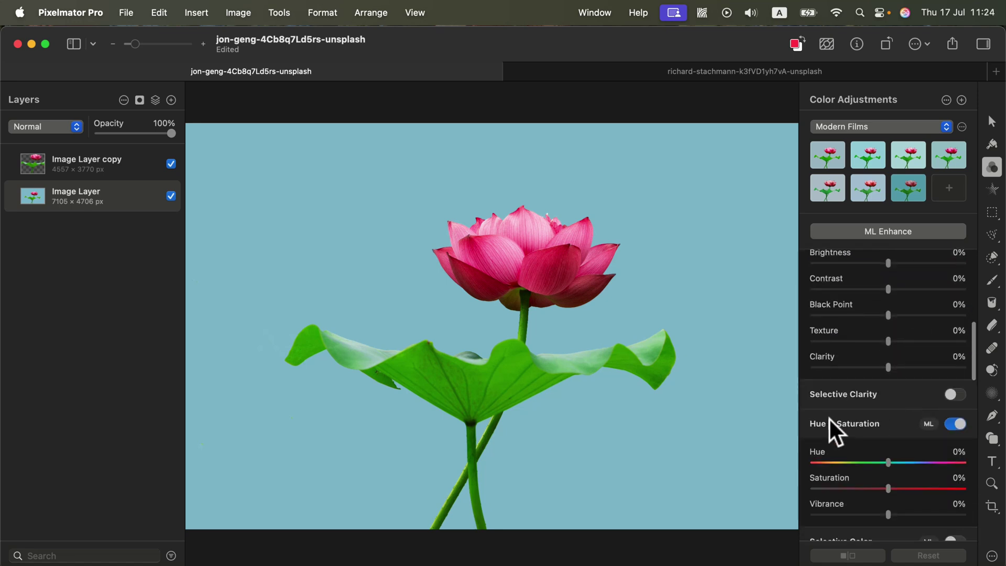
pyautogui.click(954, 423)
pyautogui.click(954, 422)
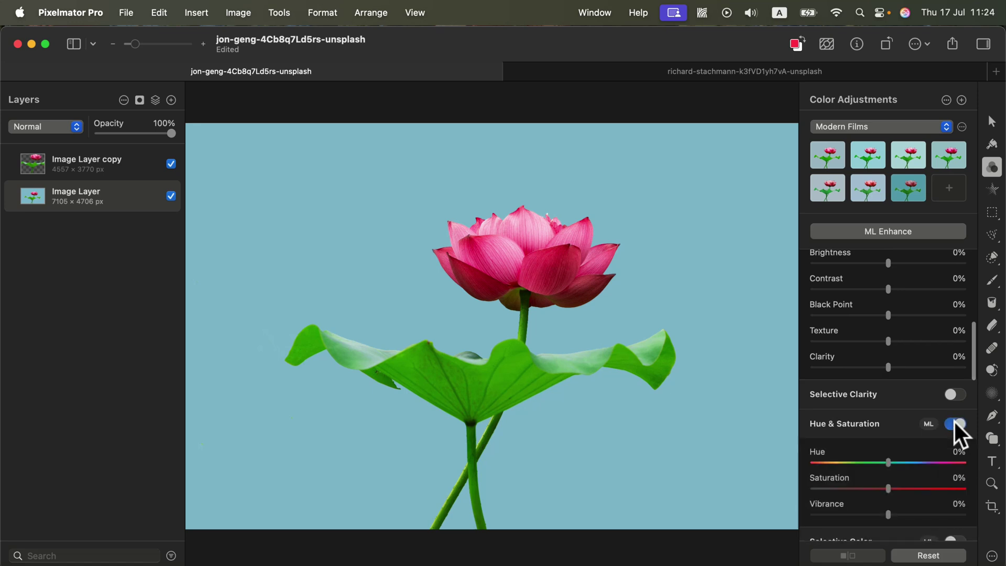
pyautogui.click(954, 423)
pyautogui.click(954, 423)
pyautogui.scroll(-2, 847, 429)
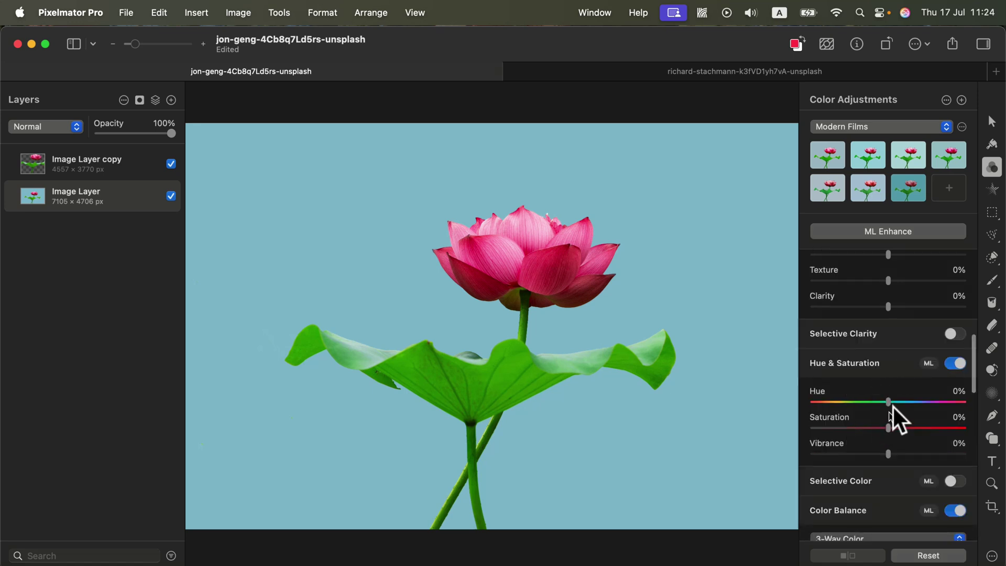
# Step: Set Hue to 55%, Saturation to -7% and Vibrance to 15% for a pink-violet backdrop
pyautogui.moveTo(889, 402); pyautogui.dragTo(929, 385)
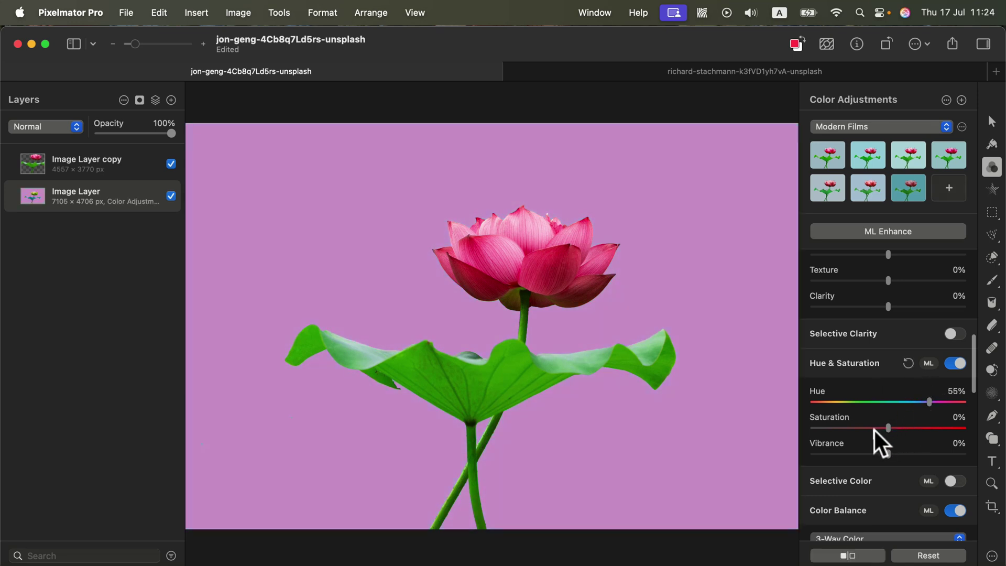
pyautogui.moveTo(895, 429); pyautogui.dragTo(903, 453)
# Step: Cancel the File > Export dialog and switch to the richard-stachmann portrait document
pyautogui.click(128, 12)
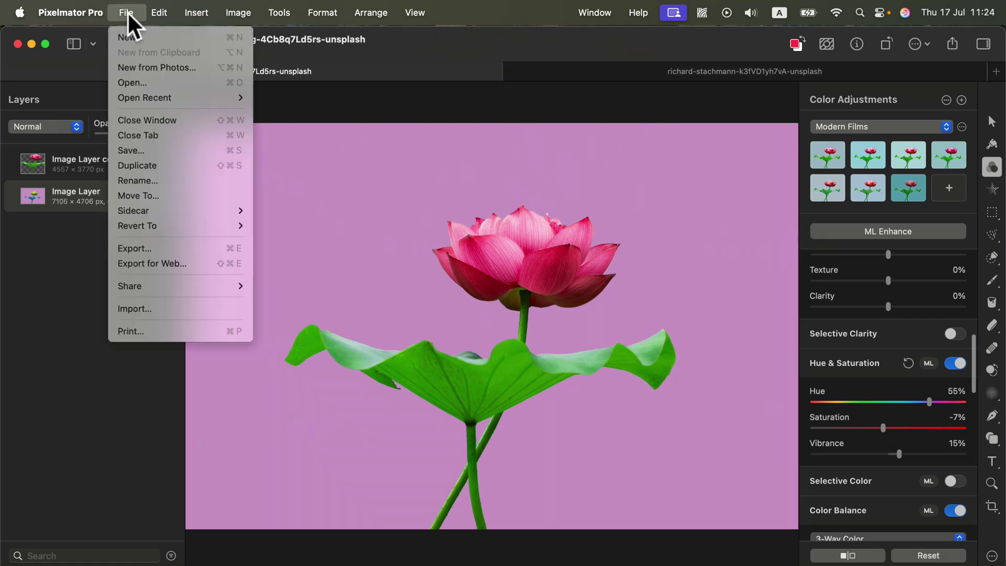
pyautogui.click(153, 250)
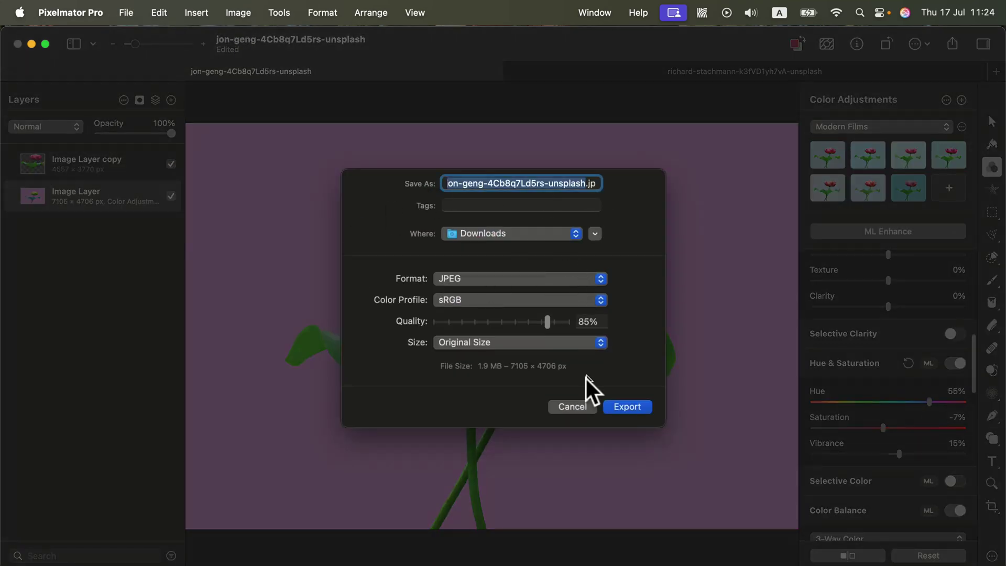
pyautogui.click(579, 404)
pyautogui.click(649, 68)
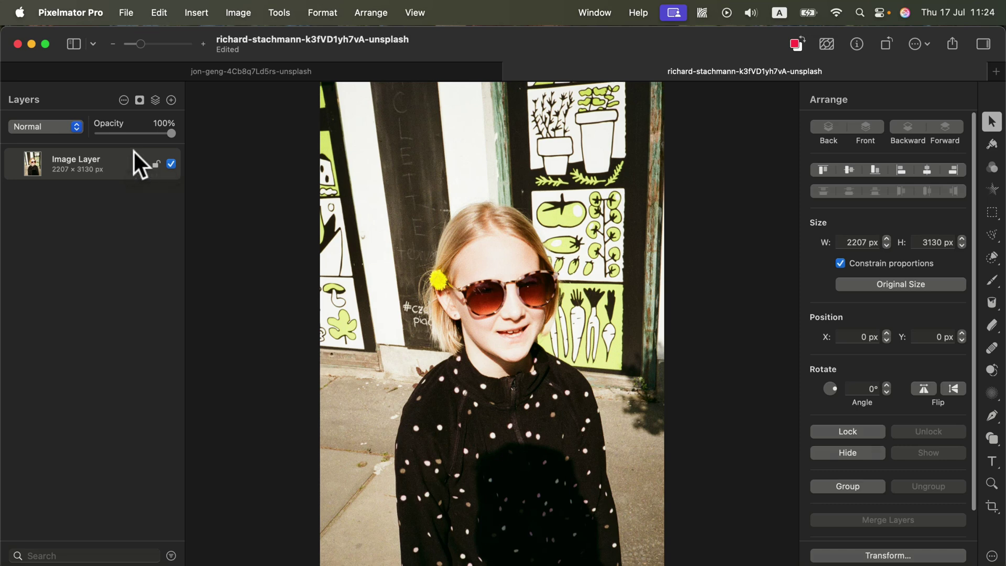
# Step: Duplicate the girl portrait's Image Layer and pick the Quick Selection tool
pyautogui.rightClick(126, 164)
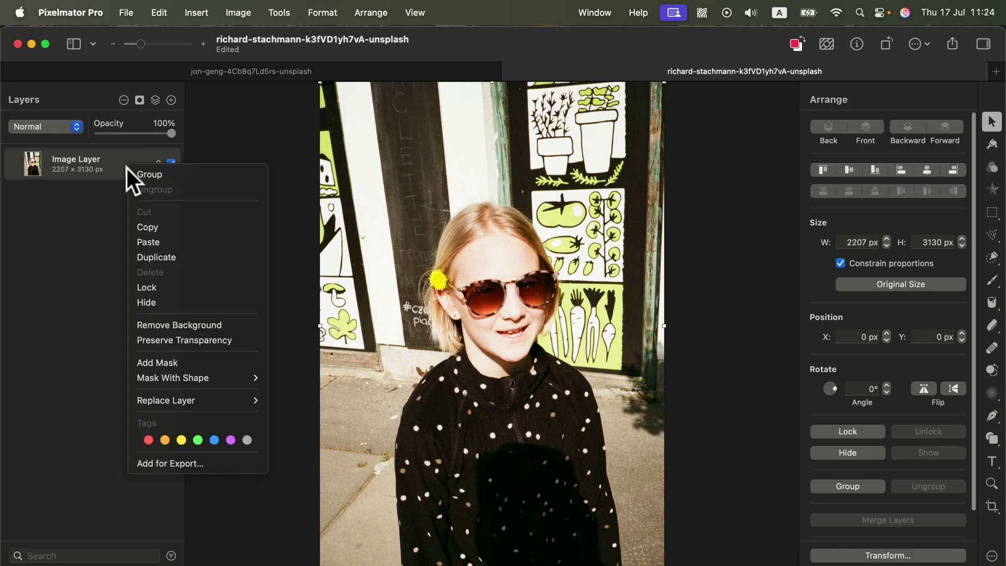
pyautogui.click(205, 257)
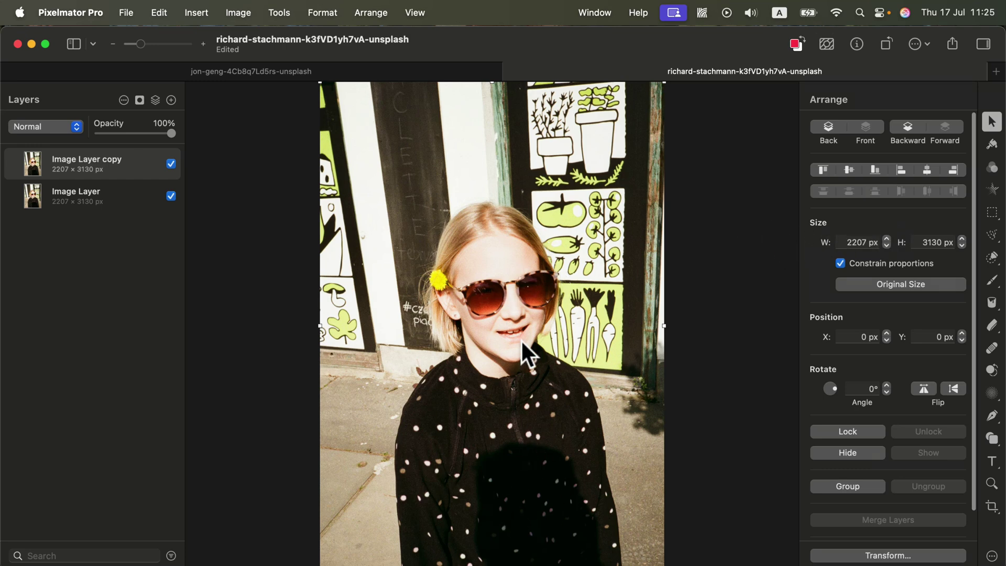
pyautogui.click(992, 257)
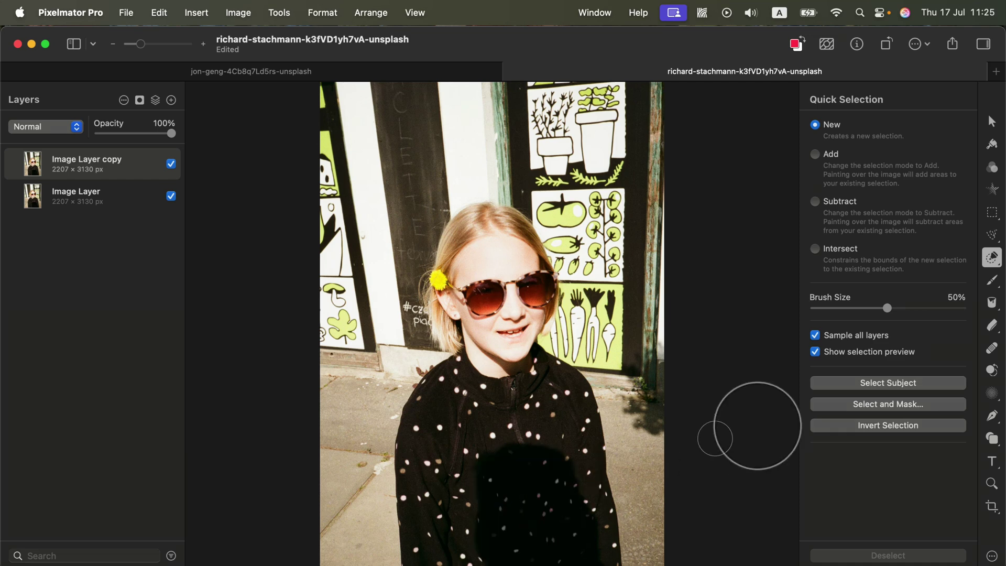
# Step: Auto-select the girl with Select Subject and set the Quick Selection mode to Subtract
pyautogui.click(926, 383)
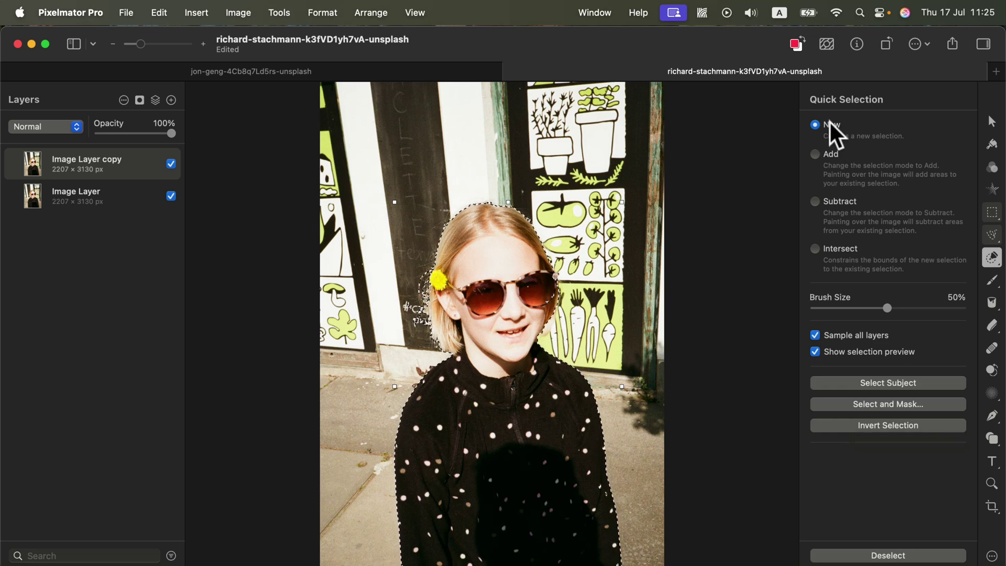
pyautogui.click(822, 156)
pyautogui.click(823, 202)
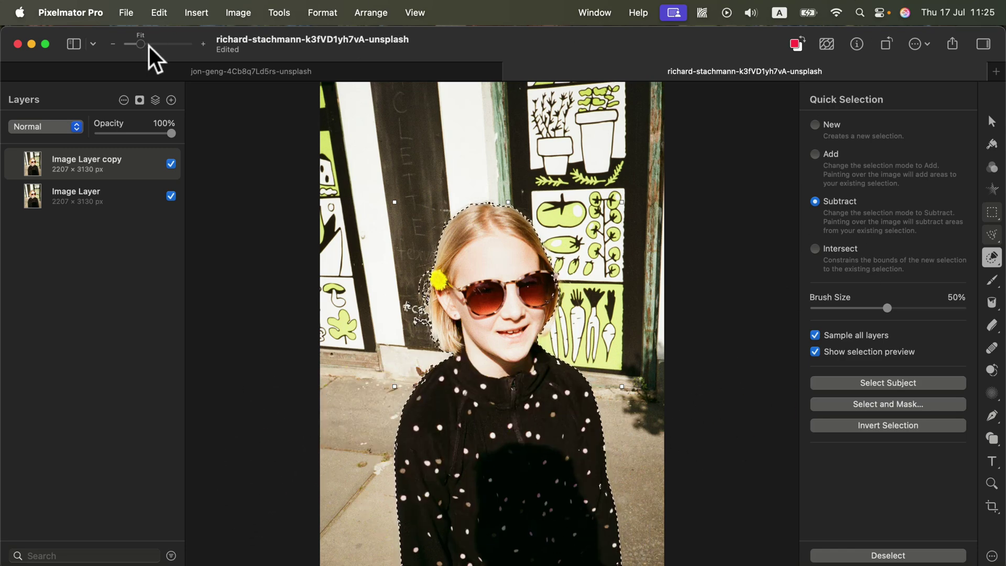
# Step: Zoom in on the face, trim the chalk lettering and hair-side shape, and add the lens edge
pyautogui.moveTo(149, 45); pyautogui.dragTo(161, 45)
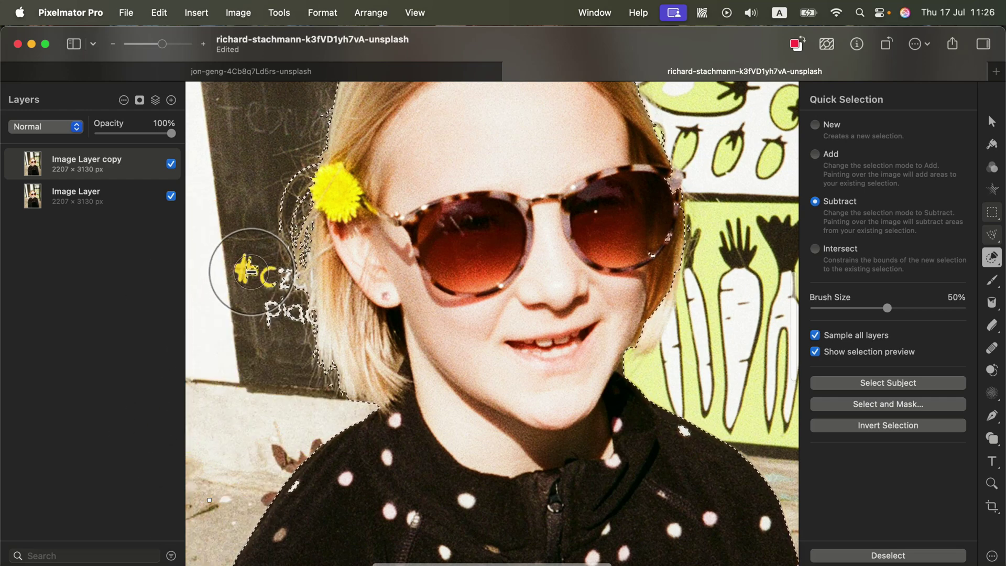
pyautogui.click(247, 240)
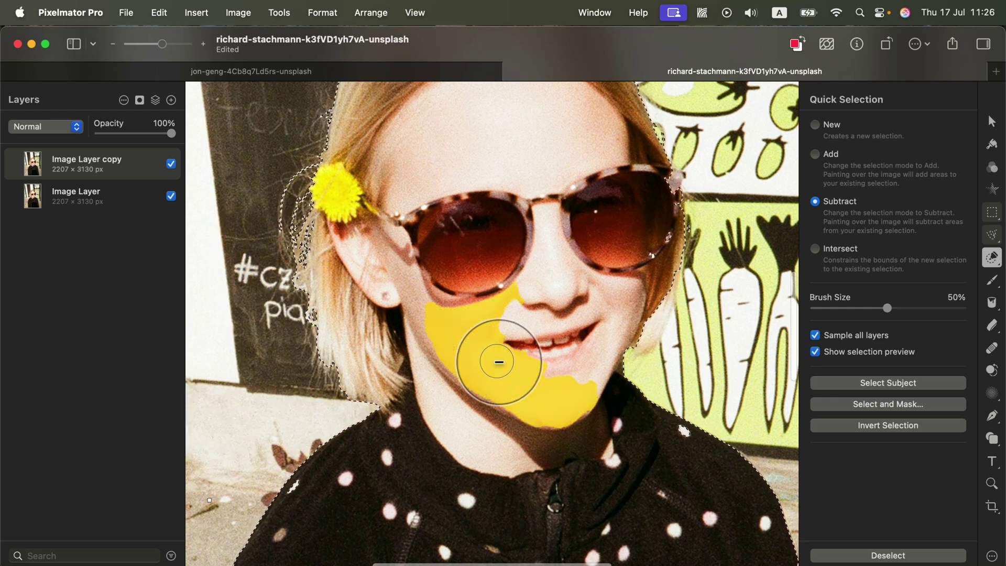
pyautogui.scroll(3, 505, 359)
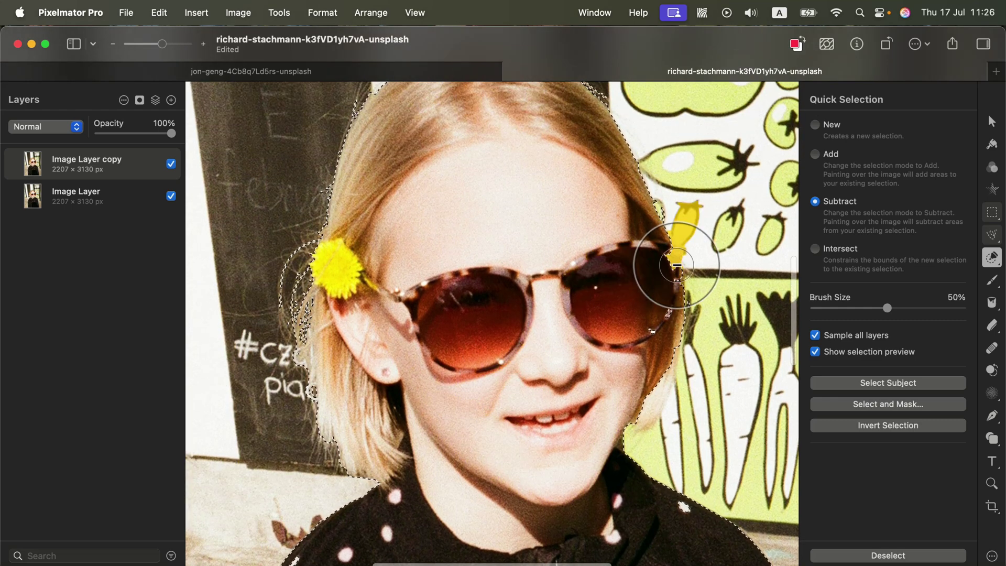
pyautogui.click(817, 154)
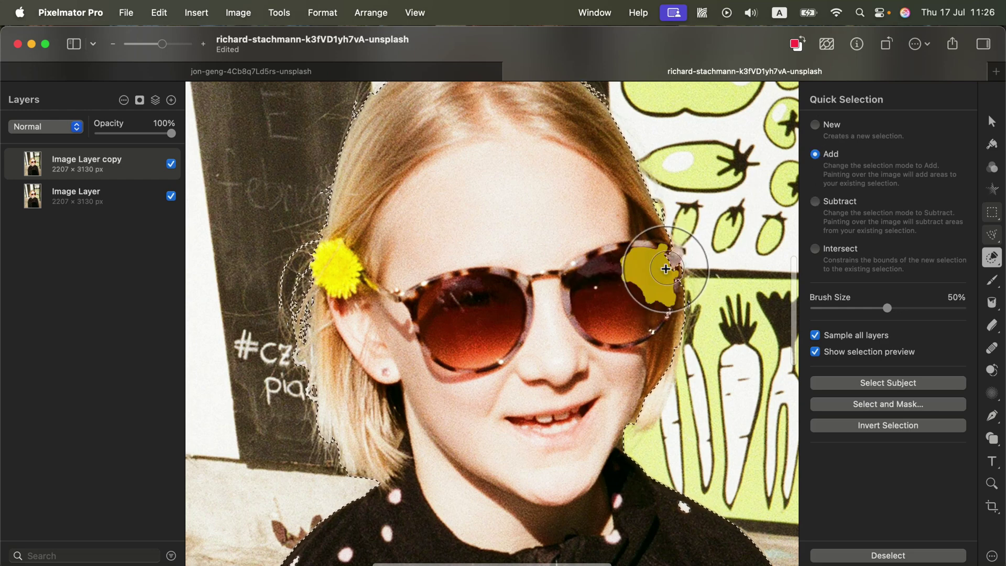
pyautogui.moveTo(665, 269); pyautogui.dragTo(664, 267)
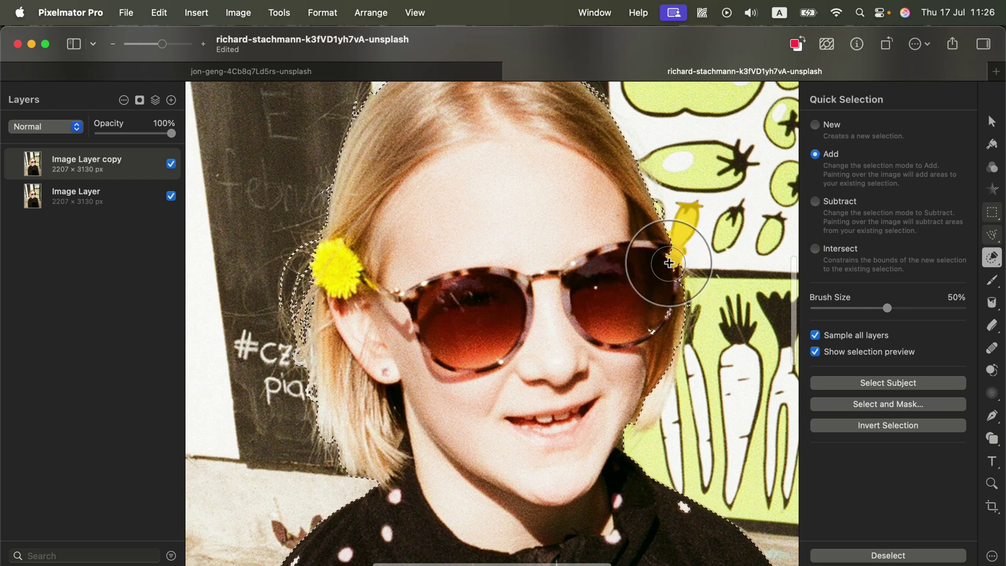
pyautogui.click(834, 198)
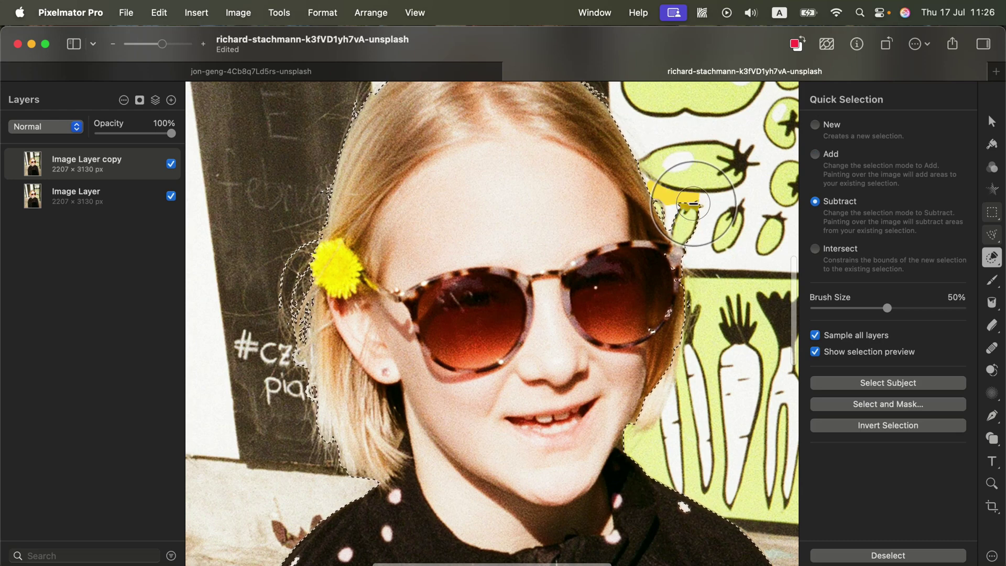
pyautogui.moveTo(693, 203); pyautogui.dragTo(690, 216)
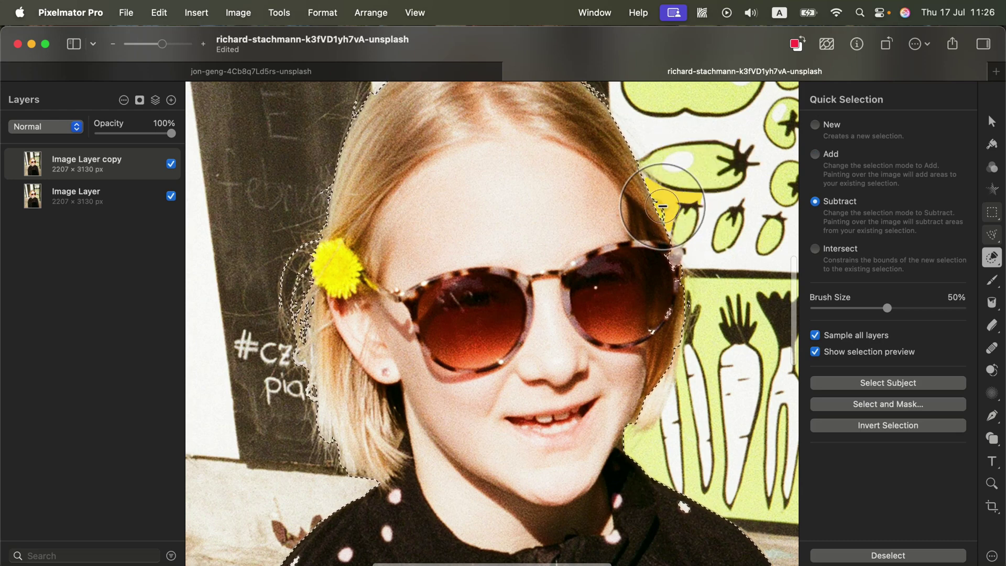
# Step: Add the right lens edge, chin and hair edge back into the selection
pyautogui.click(815, 153)
pyautogui.moveTo(673, 251)
pyautogui.mouseDown()
pyautogui.moveTo(642, 281)
pyautogui.moveTo(672, 255)
pyautogui.moveTo(651, 269)
pyautogui.moveTo(675, 275)
pyautogui.moveTo(651, 281)
pyautogui.mouseUp()
pyautogui.moveTo(618, 434); pyautogui.dragTo(633, 407)
pyautogui.moveTo(541, 492)
pyautogui.mouseDown()
pyautogui.moveTo(495, 369)
pyautogui.moveTo(492, 163)
pyautogui.moveTo(388, 204)
pyautogui.moveTo(373, 248)
pyautogui.moveTo(348, 247)
pyautogui.mouseUp()
pyautogui.scroll(5, 498, 360)
pyautogui.scroll(-3, 348, 246)
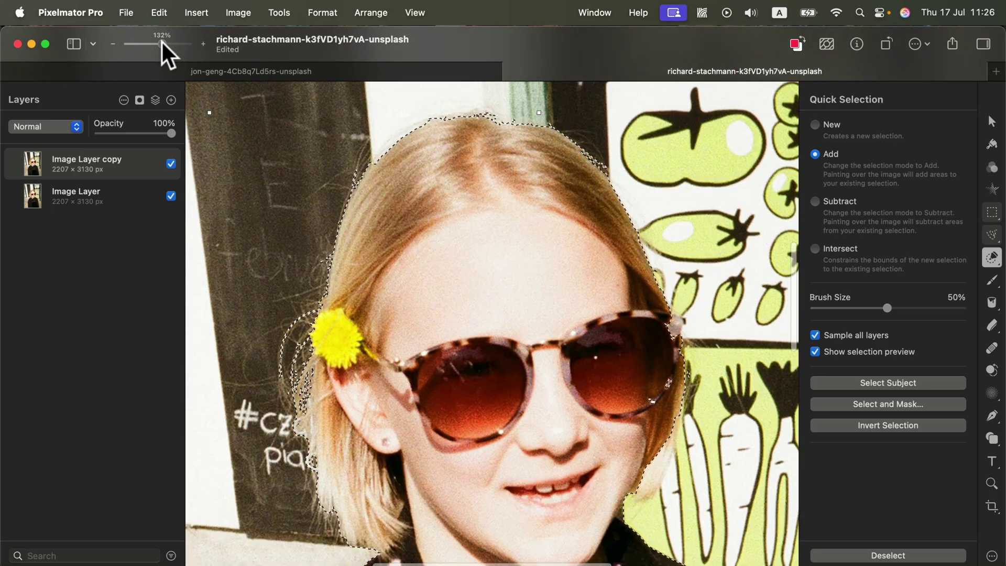
# Step: Add the right hair, forehead and hair edge beside the sunglasses to the selection
pyautogui.moveTo(162, 40)
pyautogui.mouseDown()
pyautogui.moveTo(152, 41)
pyautogui.moveTo(164, 45)
pyautogui.mouseUp()
pyautogui.moveTo(581, 151)
pyautogui.mouseDown()
pyautogui.moveTo(611, 278)
pyautogui.moveTo(652, 285)
pyautogui.mouseUp()
pyautogui.moveTo(714, 274); pyautogui.dragTo(470, 157)
pyautogui.moveTo(476, 400); pyautogui.dragTo(438, 198)
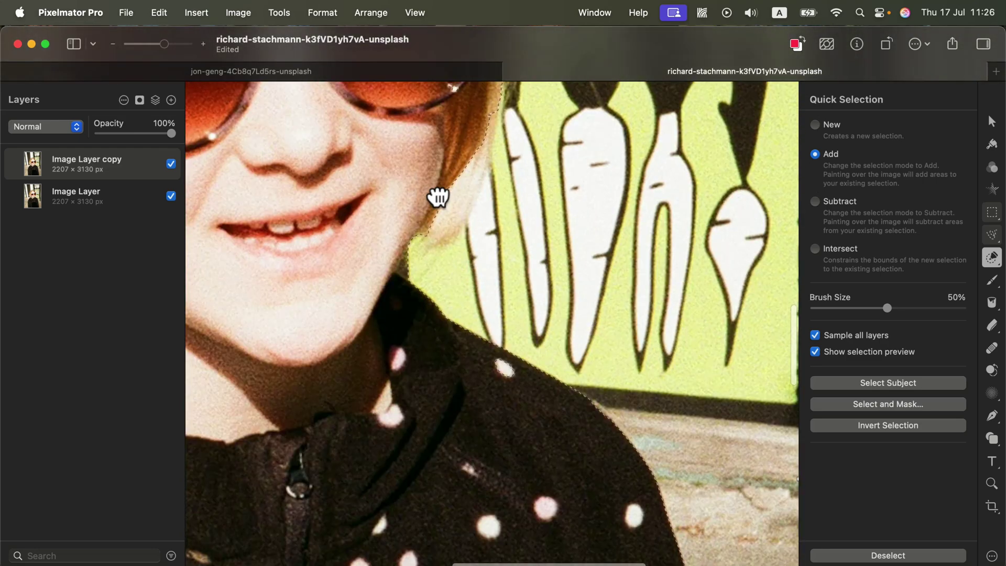
pyautogui.moveTo(438, 164); pyautogui.dragTo(465, 348)
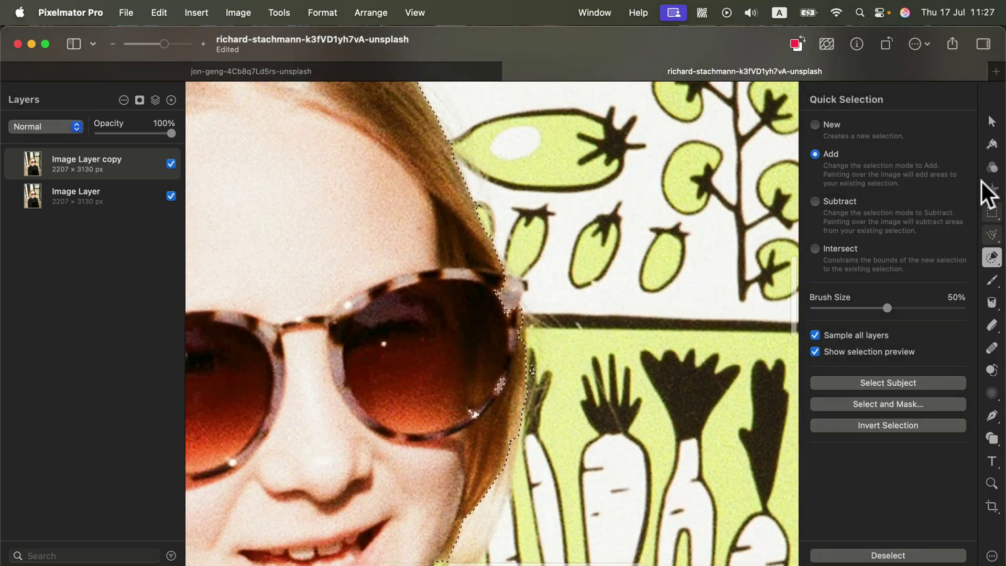
pyautogui.moveTo(343, 424)
pyautogui.mouseDown()
pyautogui.moveTo(382, 426)
pyautogui.moveTo(503, 385)
pyautogui.mouseUp()
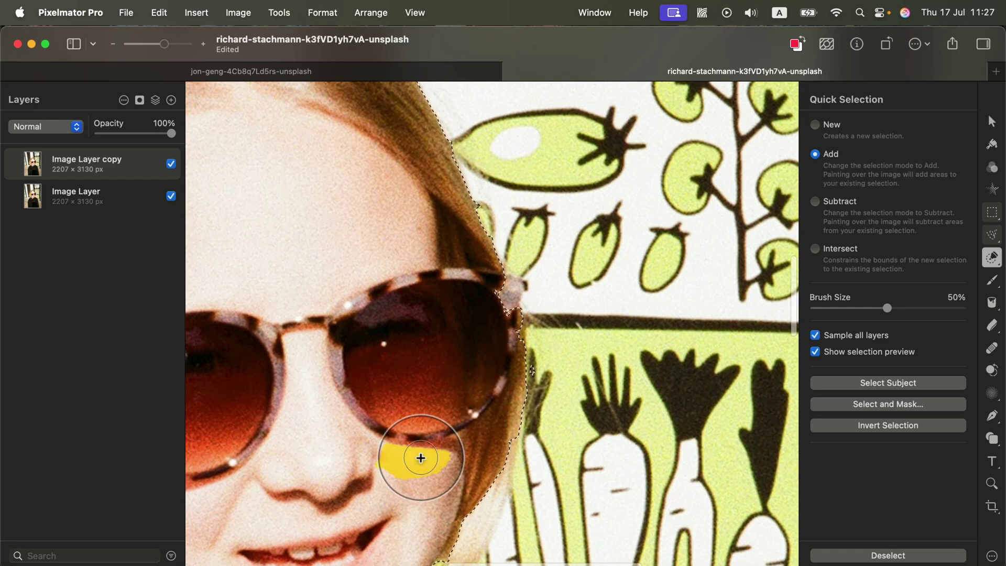
# Step: Subtract the background beside the neck, shoulders and left hair, including the wall
pyautogui.click(859, 201)
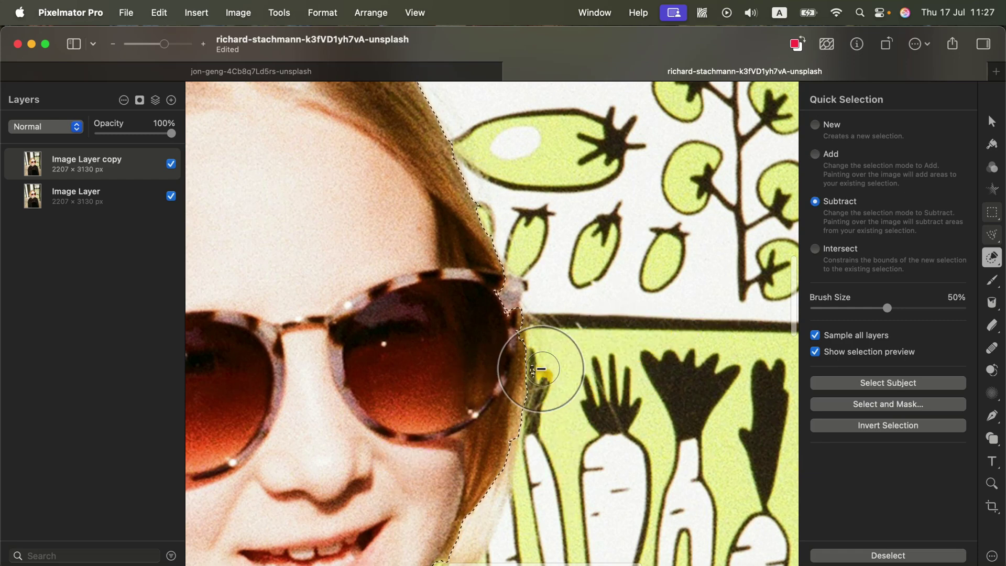
pyautogui.moveTo(533, 370); pyautogui.dragTo(534, 377)
pyautogui.moveTo(647, 398); pyautogui.dragTo(639, 415)
pyautogui.scroll(-3, 640, 423)
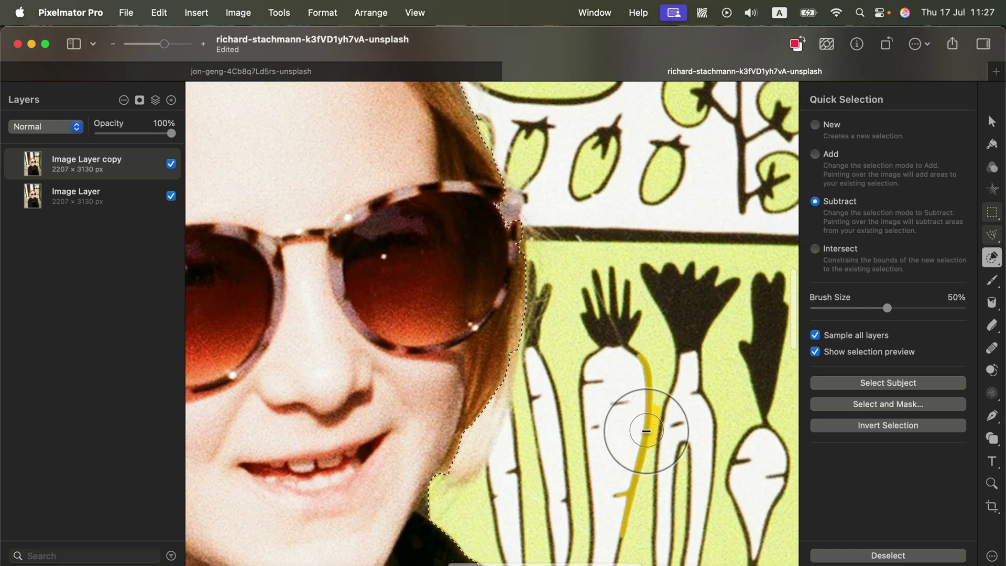
pyautogui.moveTo(161, 43); pyautogui.dragTo(141, 49)
pyautogui.moveTo(438, 442); pyautogui.dragTo(474, 430)
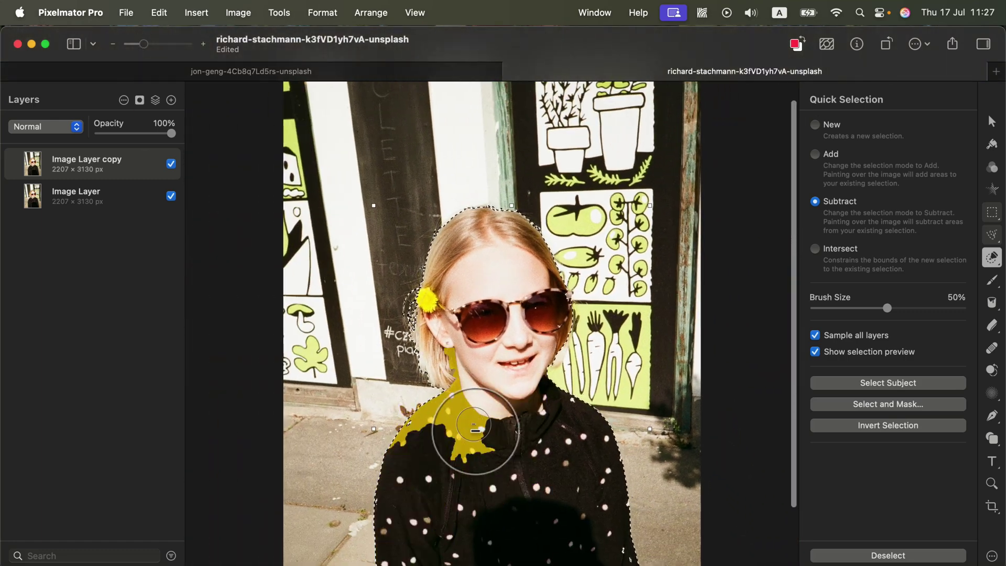
pyautogui.moveTo(565, 428); pyautogui.dragTo(565, 430)
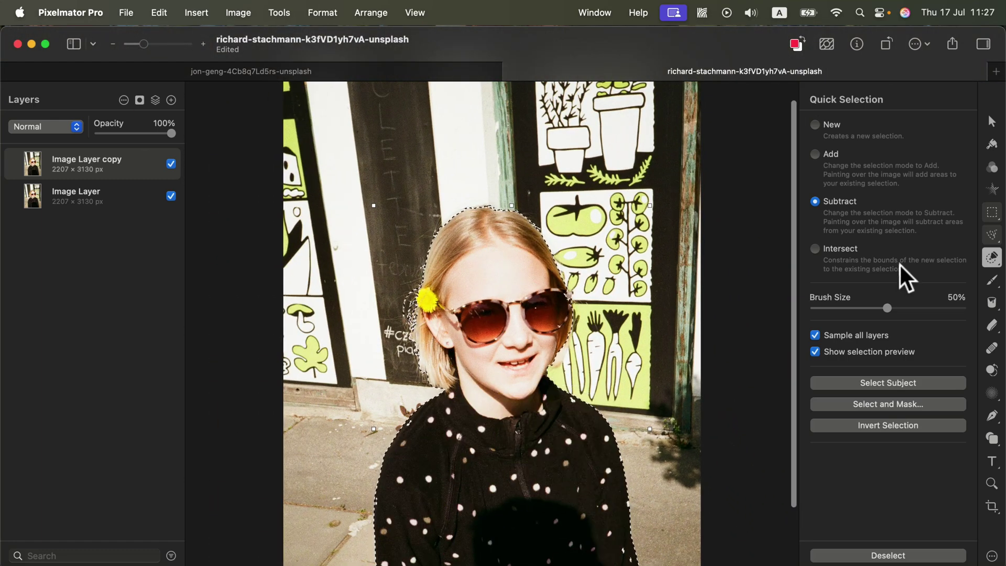
pyautogui.moveTo(450, 236)
pyautogui.mouseDown()
pyautogui.moveTo(416, 243)
pyautogui.moveTo(408, 261)
pyautogui.mouseUp()
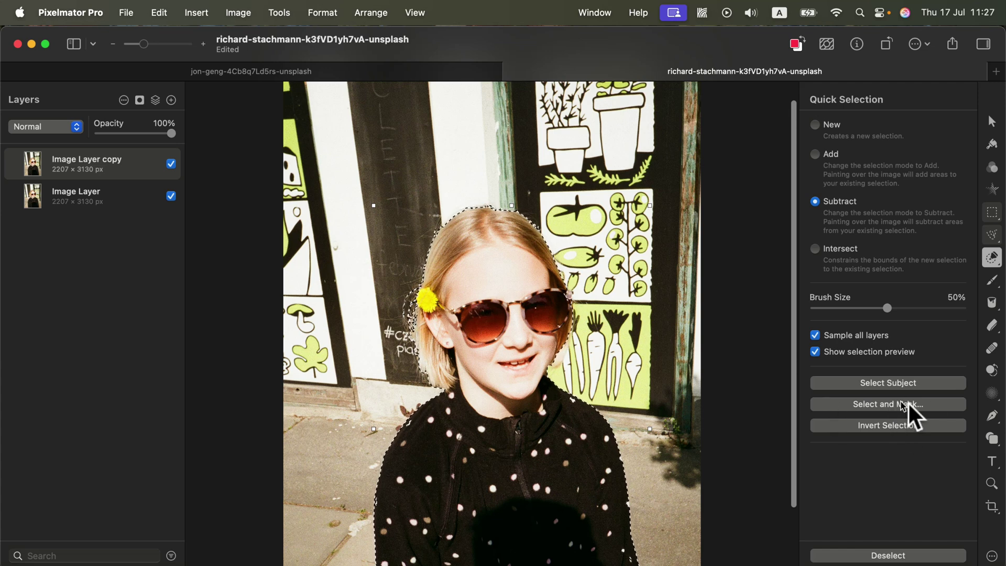
# Step: Apply the selection as a Mask output on Image Layer copy via Select and Mask
pyautogui.click(928, 403)
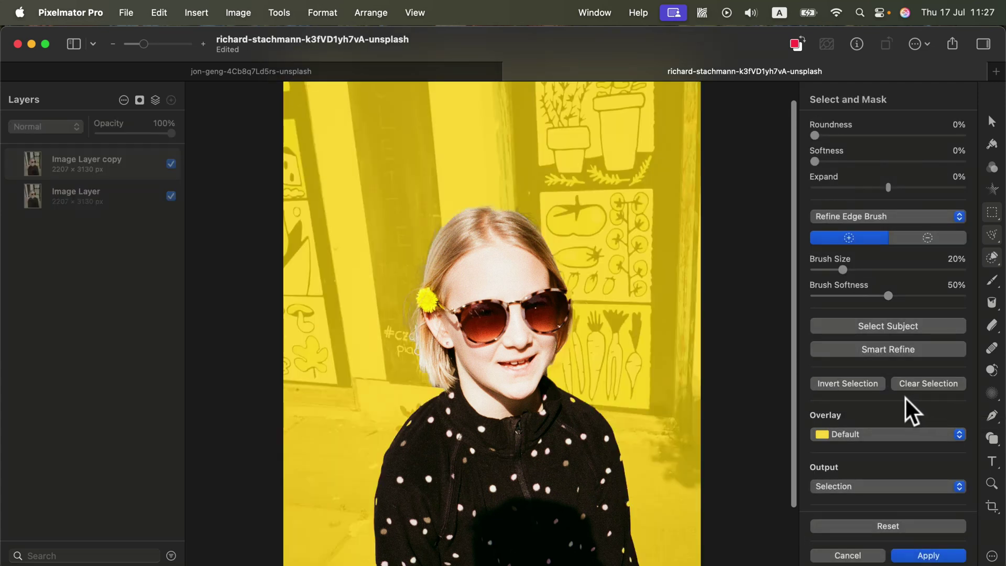
pyautogui.click(852, 486)
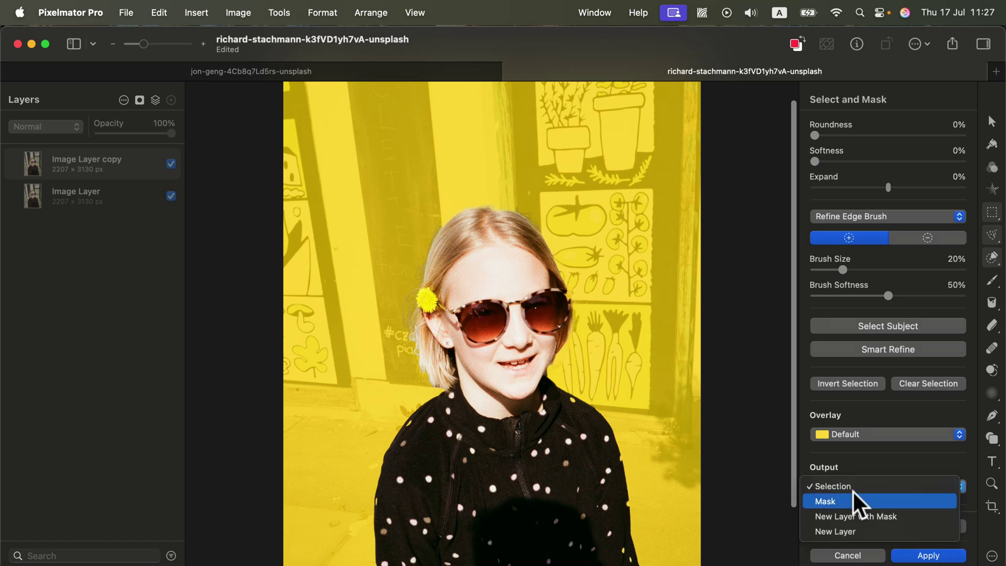
pyautogui.click(826, 500)
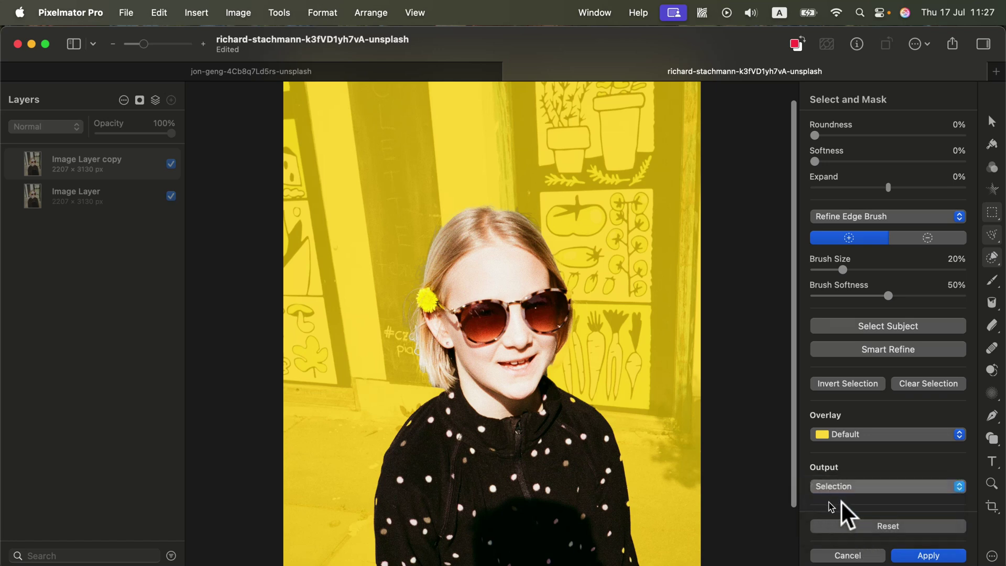
pyautogui.click(927, 554)
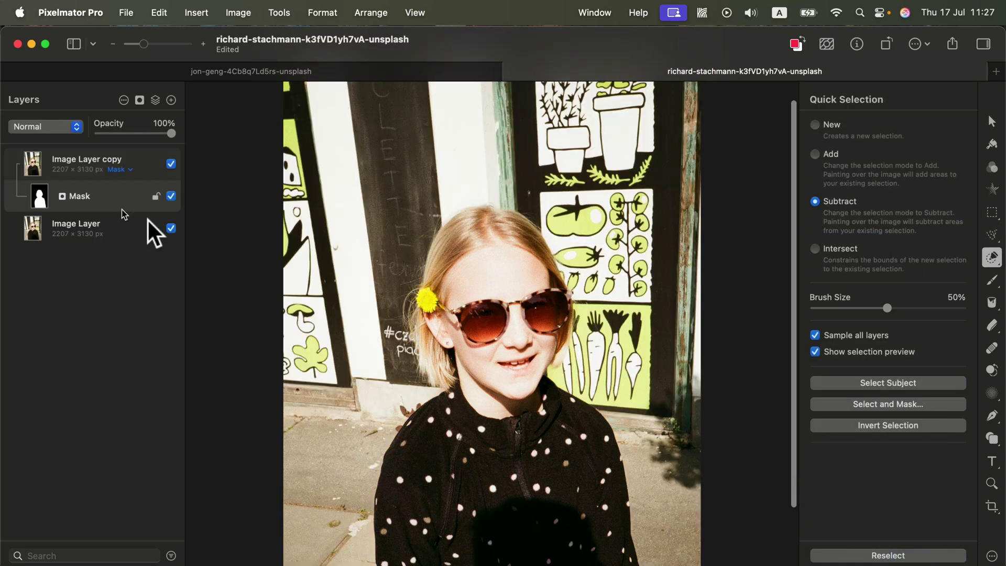
# Step: Toggle the original layer's visibility to check the cut-out, then open its Color Adjustments
pyautogui.click(171, 228)
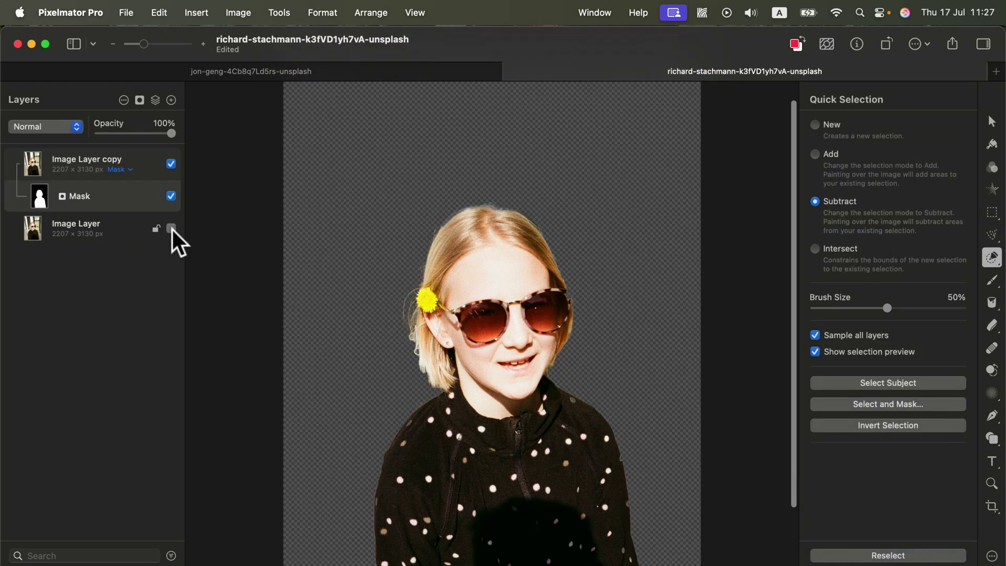
pyautogui.click(171, 228)
pyautogui.click(171, 227)
pyautogui.click(171, 228)
pyautogui.click(108, 222)
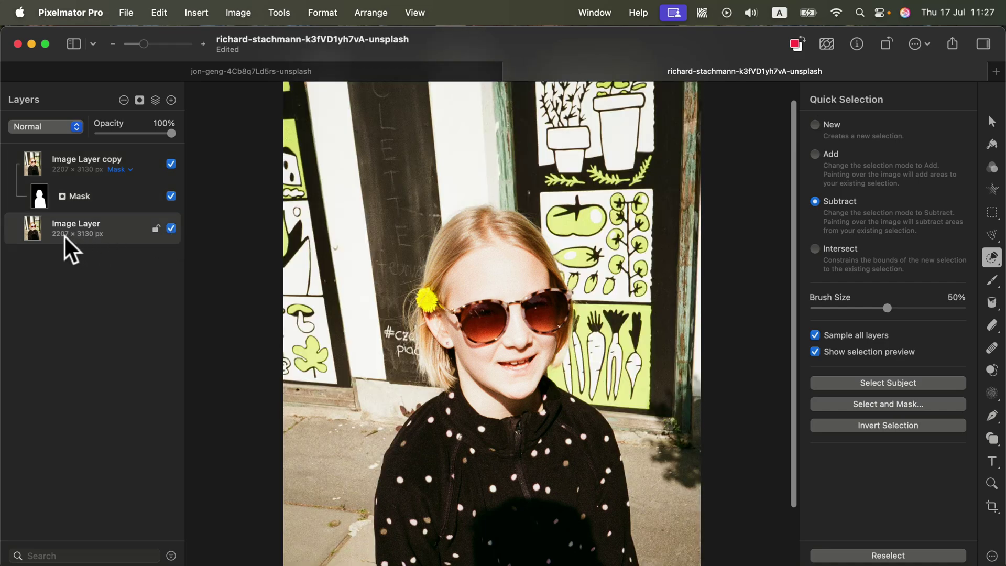
pyautogui.click(996, 167)
# Step: Shift the background layer's hue toward teal, then enable Black & White to grey the wall
pyautogui.scroll(-3, 895, 434)
pyautogui.scroll(-10, 892, 434)
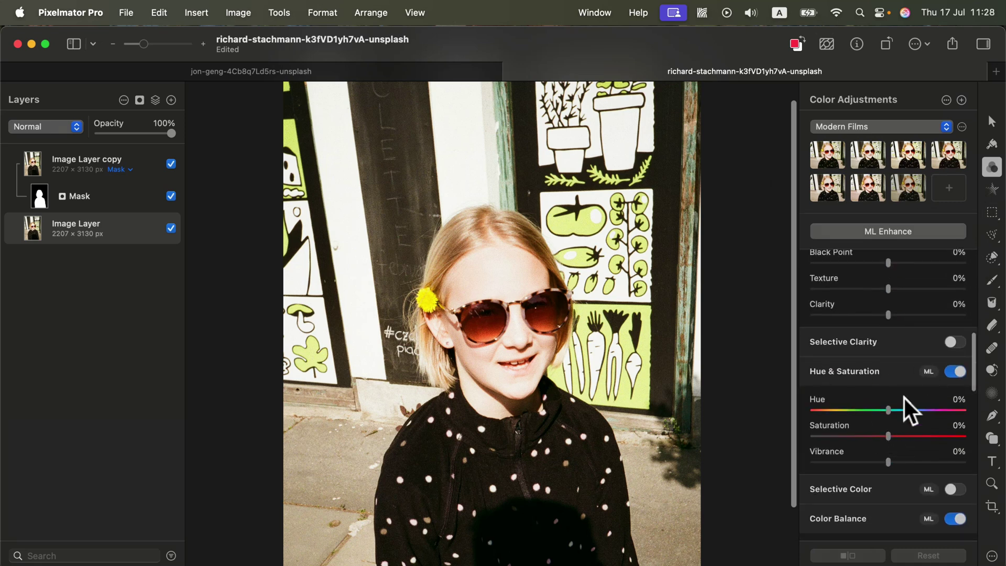
pyautogui.moveTo(890, 409); pyautogui.dragTo(797, 413)
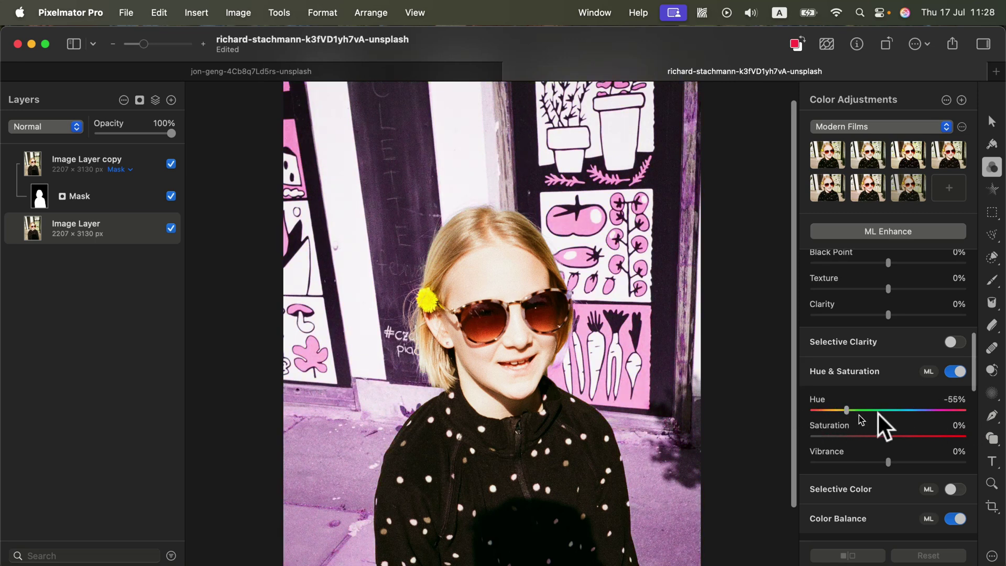
pyautogui.moveTo(860, 413); pyautogui.dragTo(948, 414)
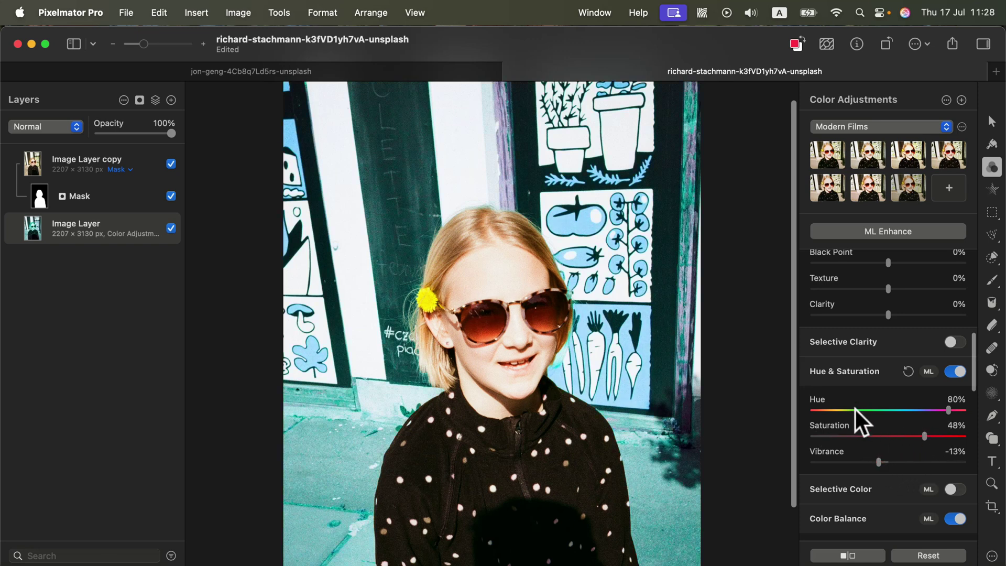
pyautogui.moveTo(854, 410); pyautogui.dragTo(894, 411)
pyautogui.scroll(-5, 890, 430)
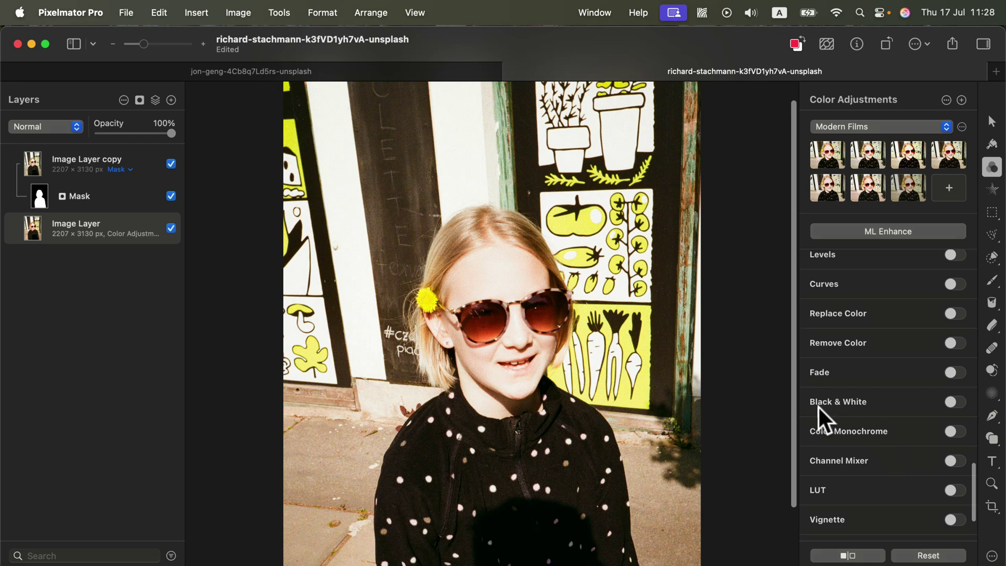
pyautogui.click(952, 401)
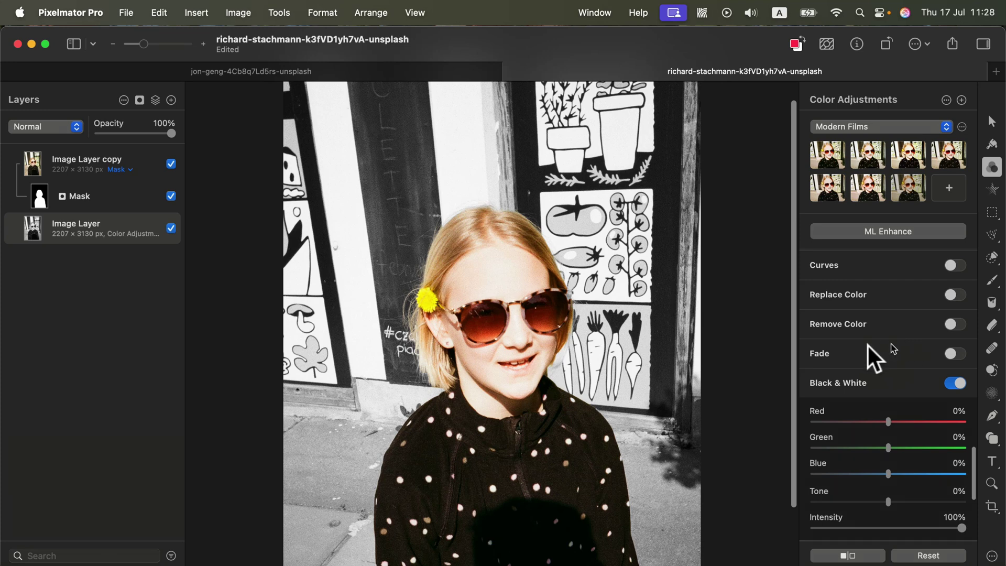
# Step: Switch to the jon-geng-4Cb8q7Ld5rs-unsplash lotus document
pyautogui.click(400, 69)
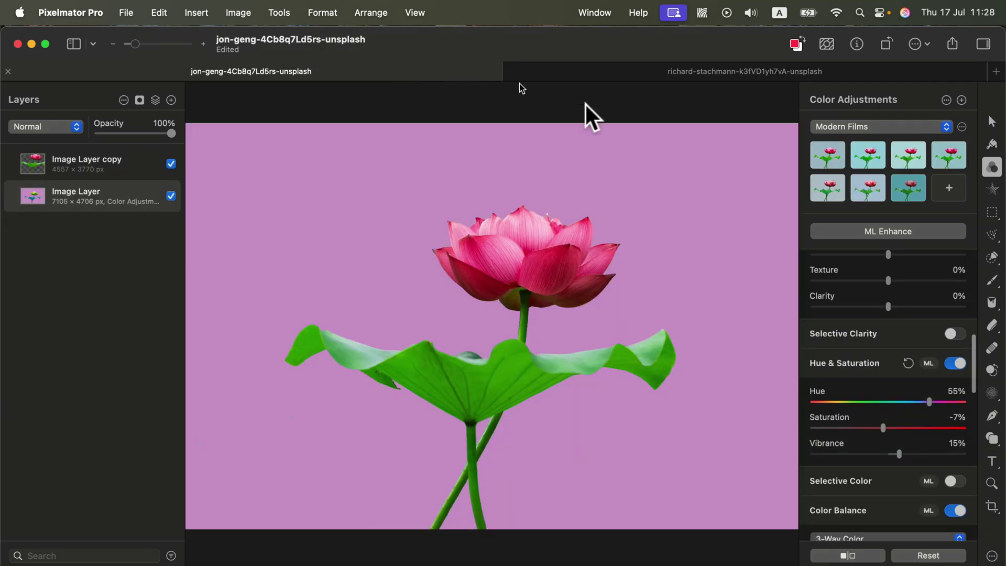